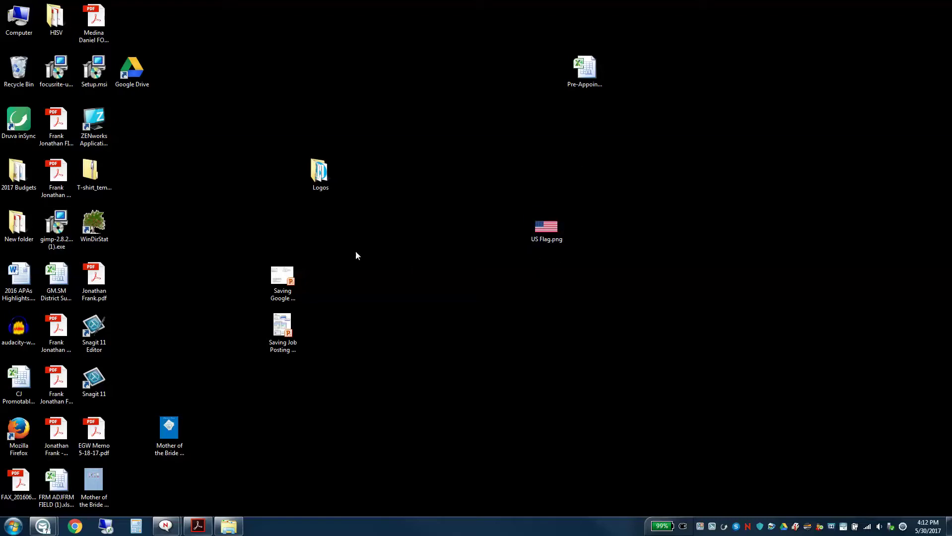
Open US Flag.png from the desktop with Paint.NET
right_click(553, 226)
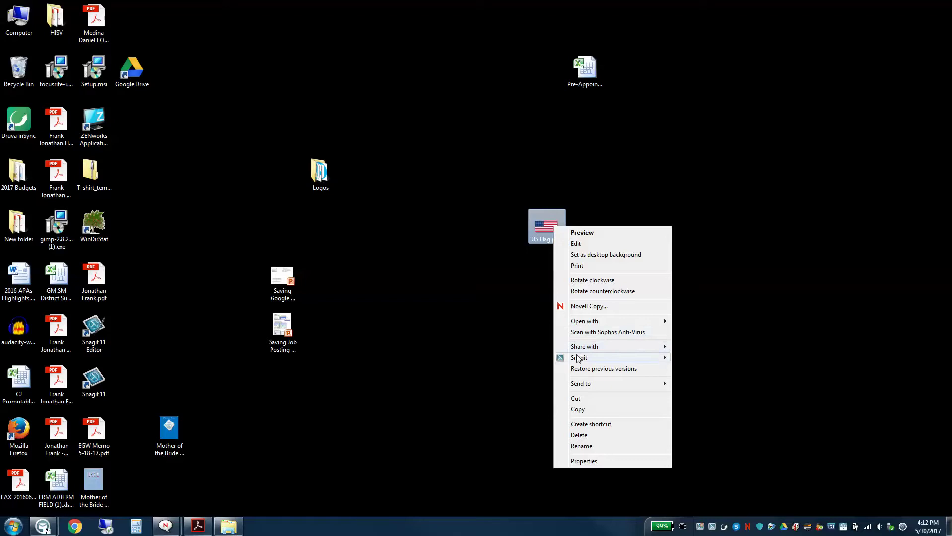
mouse_move(594, 323)
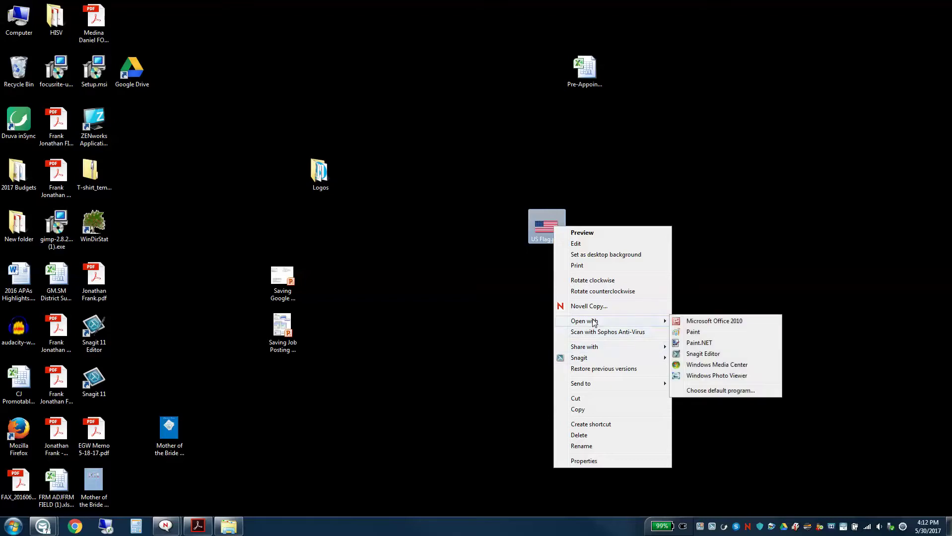
left_click(700, 343)
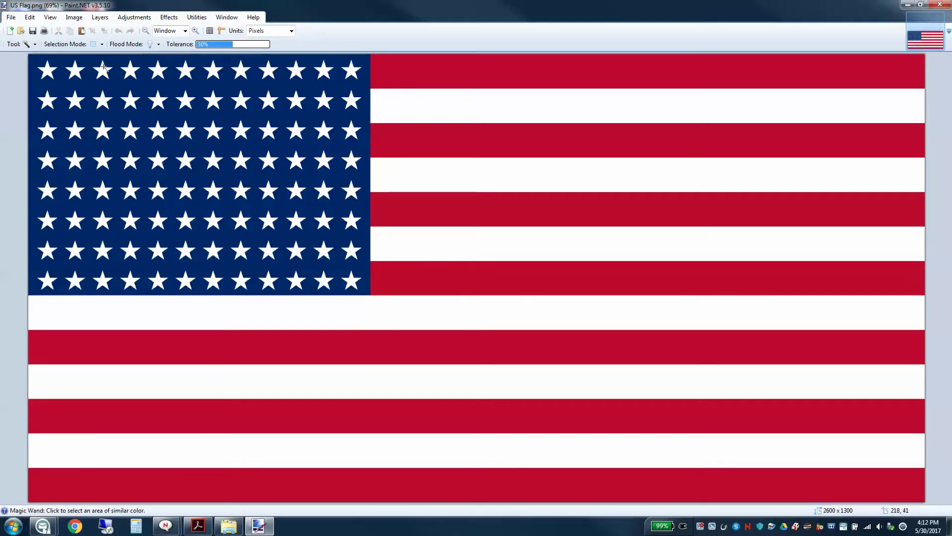
Once the 2600 × 1300 flag has loaded, bring up the Layers menu
left_click(98, 18)
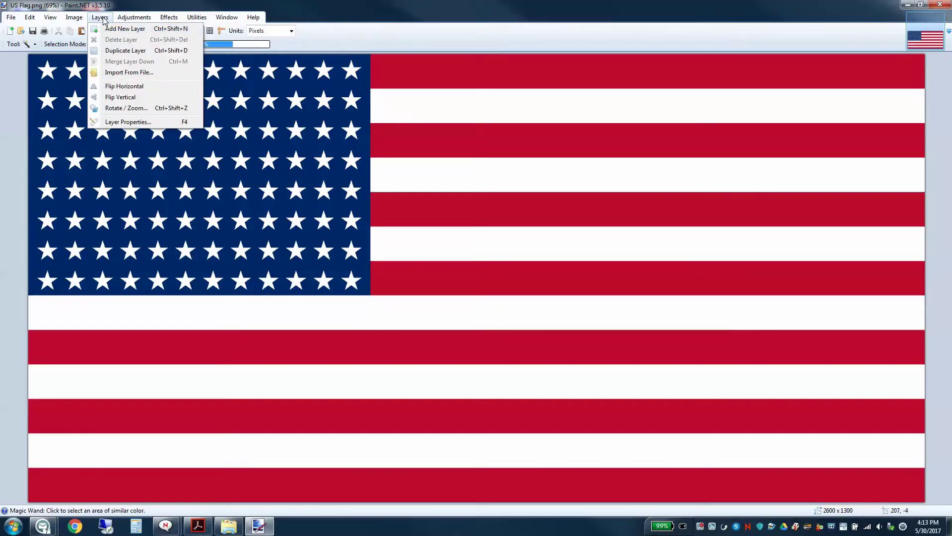
Import Rust5-B.jpg from the Rust folder as a new layer, stretched to cover the canvas
left_click(113, 73)
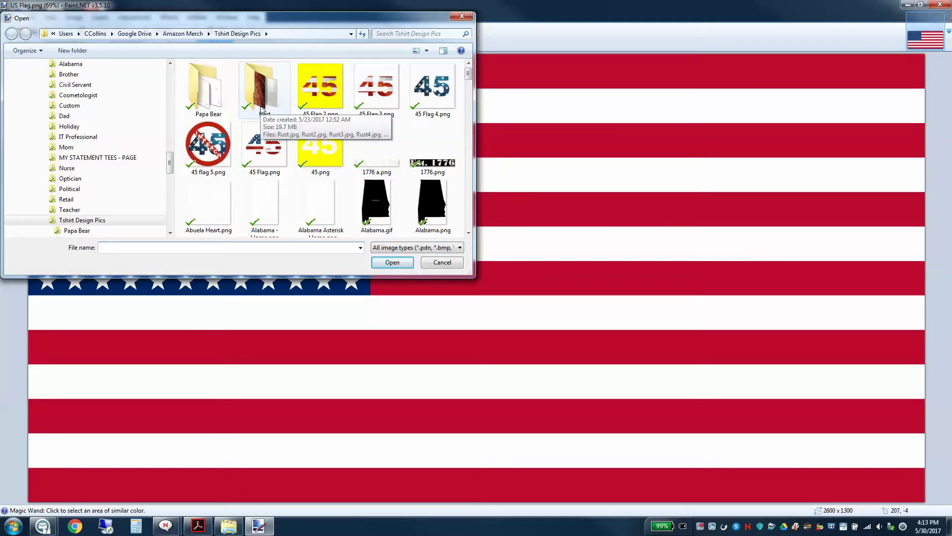
double_click(265, 94)
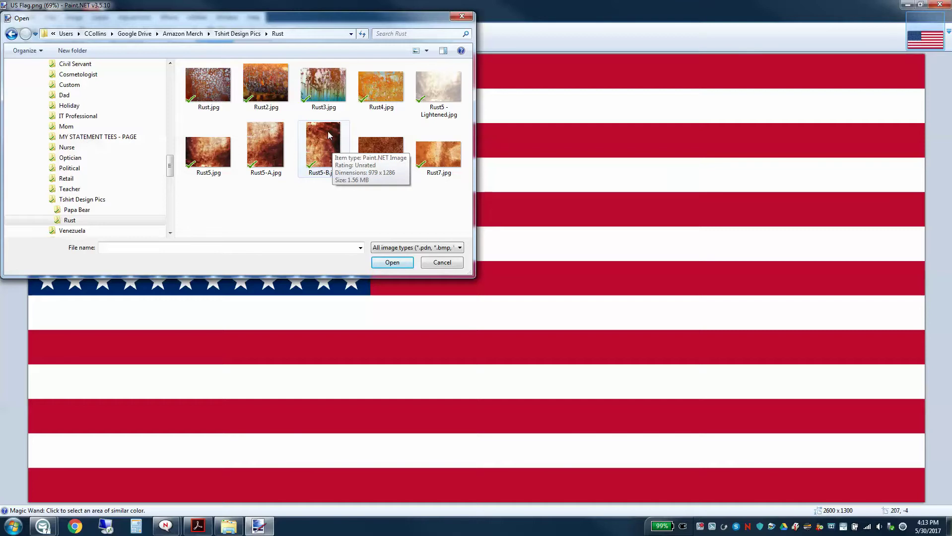
double_click(329, 145)
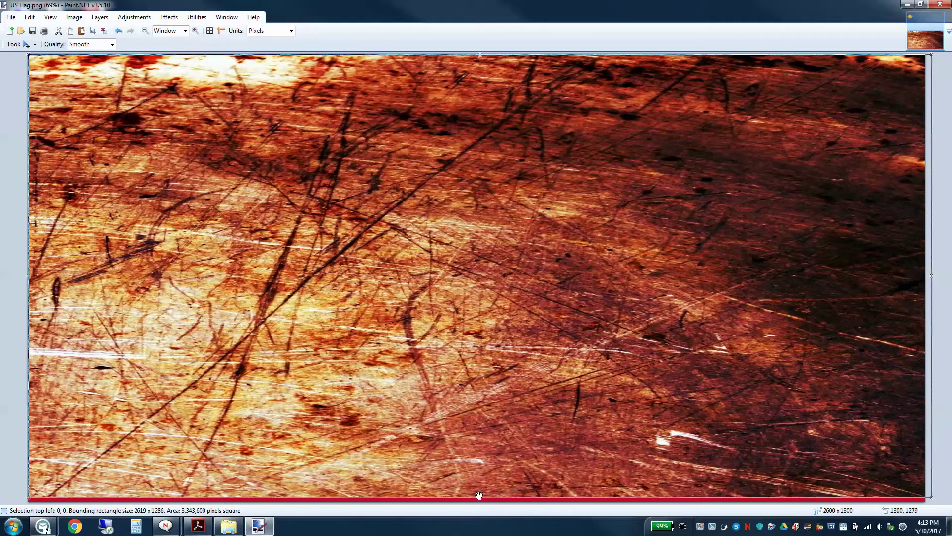
left_click_drag(480, 496, 475, 511)
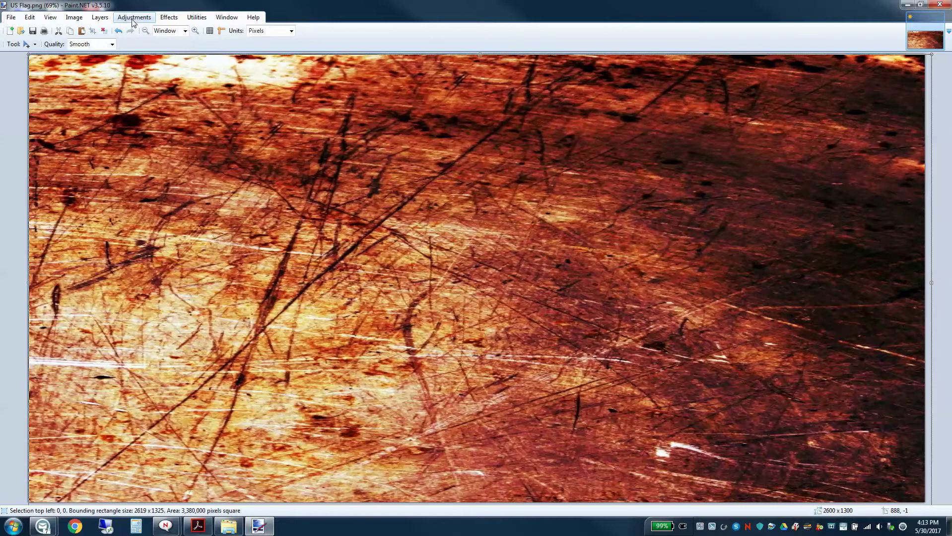
Make the rust texture black and white and bring up Brightness / Contrast
left_click(133, 19)
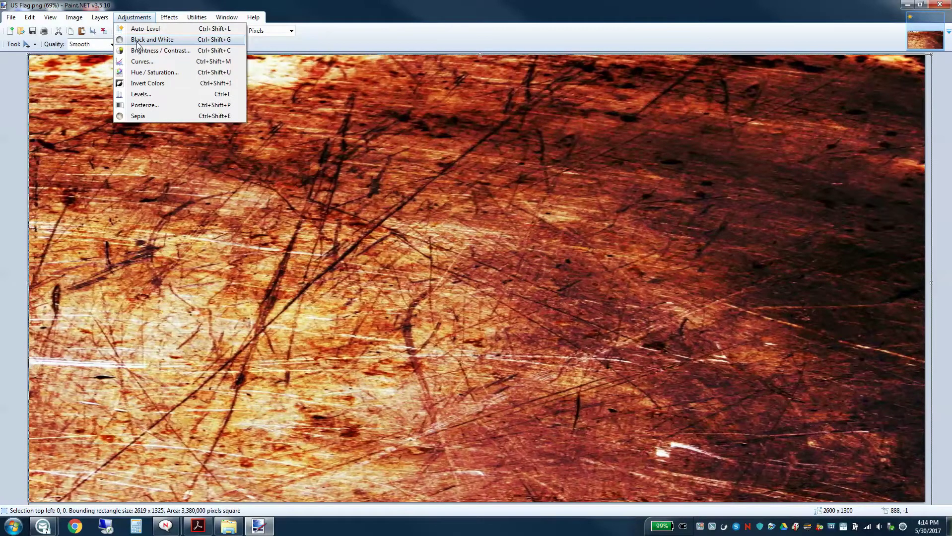
left_click(137, 43)
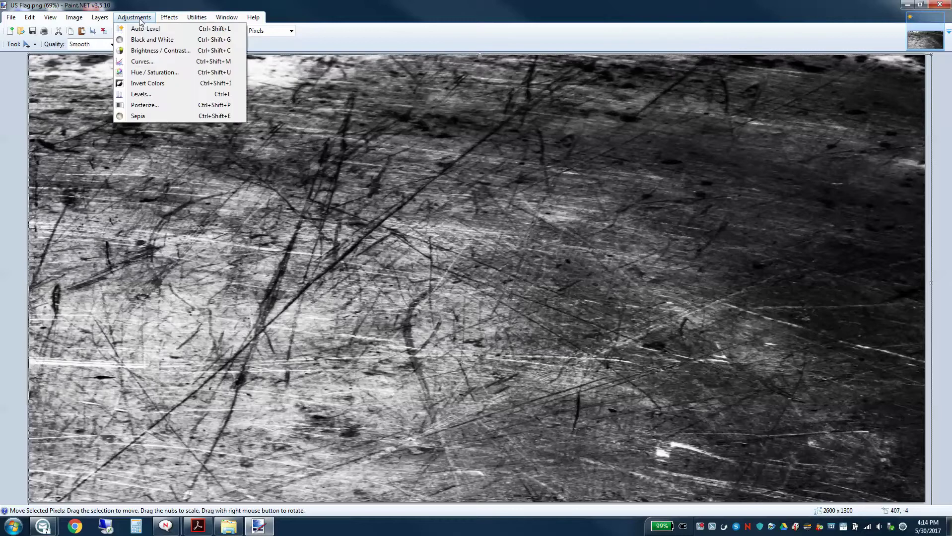
left_click(145, 51)
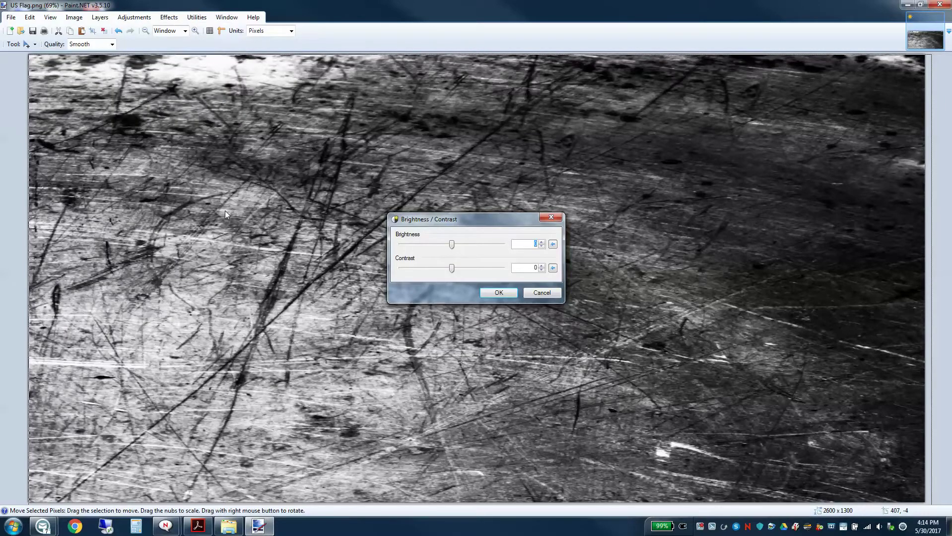
Push the texture's contrast to 100 and brightness to 36 for stark black-and-white scratches
left_click_drag(476, 220, 139, 250)
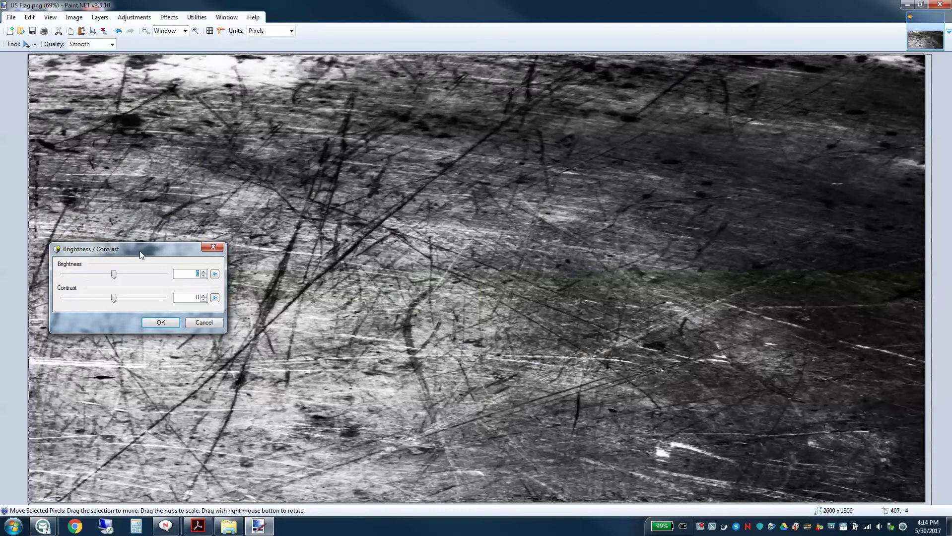
left_click_drag(114, 300, 178, 304)
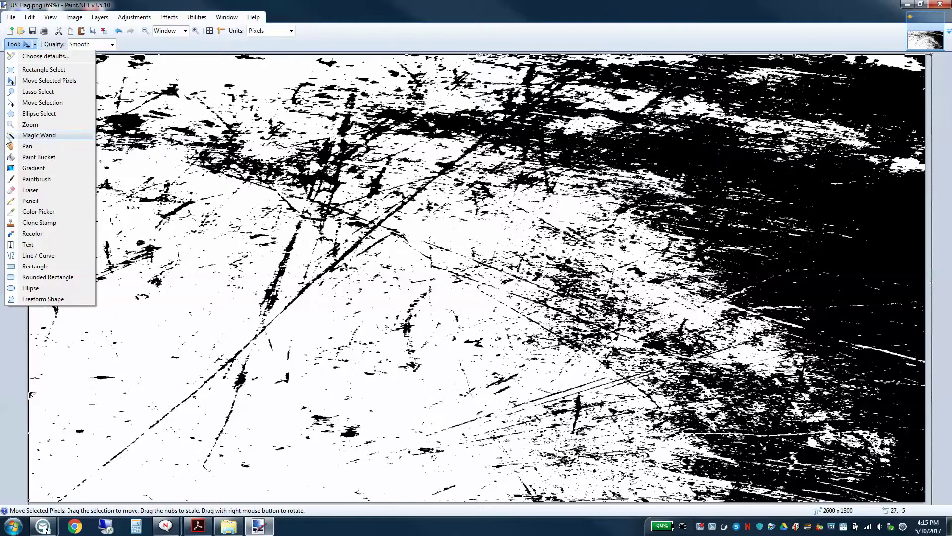
Switch to the Magic Wand to select the texture's black region by colour
left_click(29, 136)
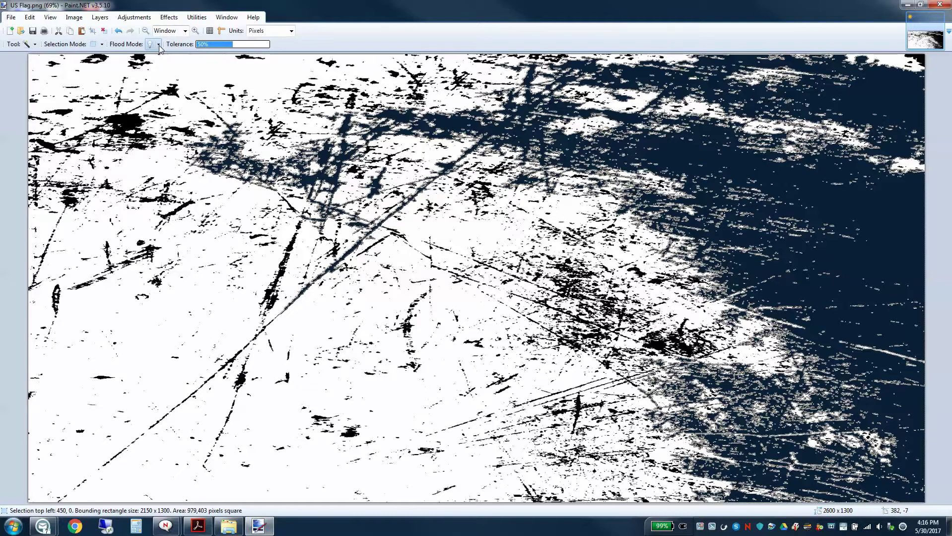
Set the Magic Wand flood mode to Global so every black scratch is selected
left_click(159, 44)
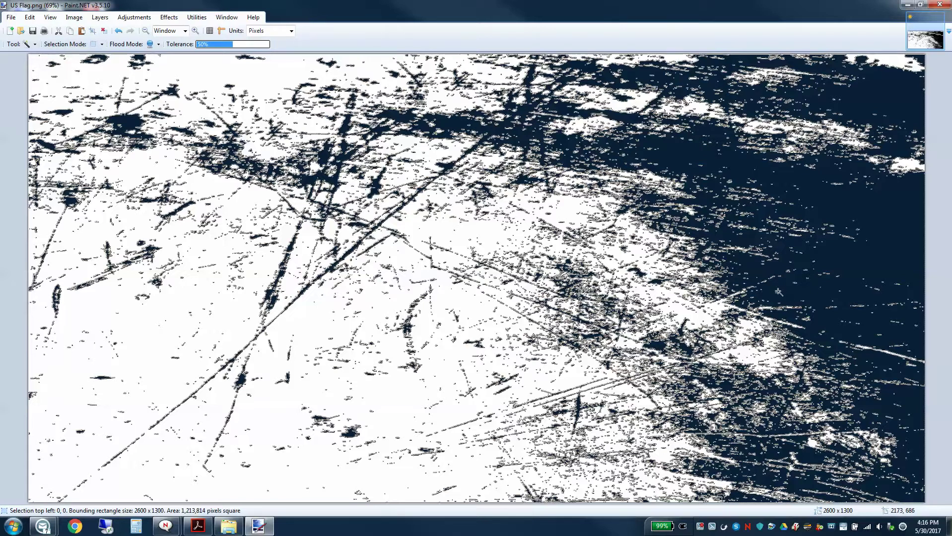
Delete the texture layer, then erase the selected scratch shapes from the flag layer
left_click(98, 18)
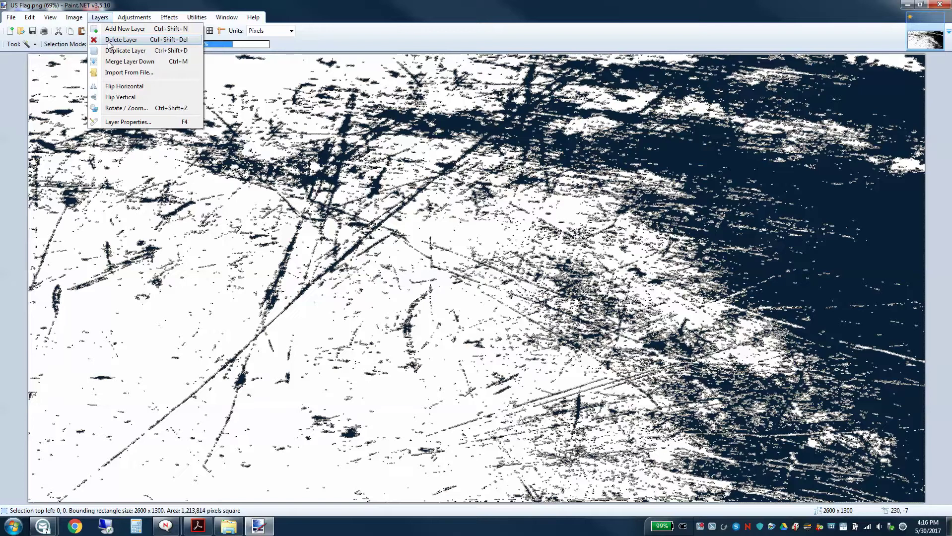
left_click(108, 41)
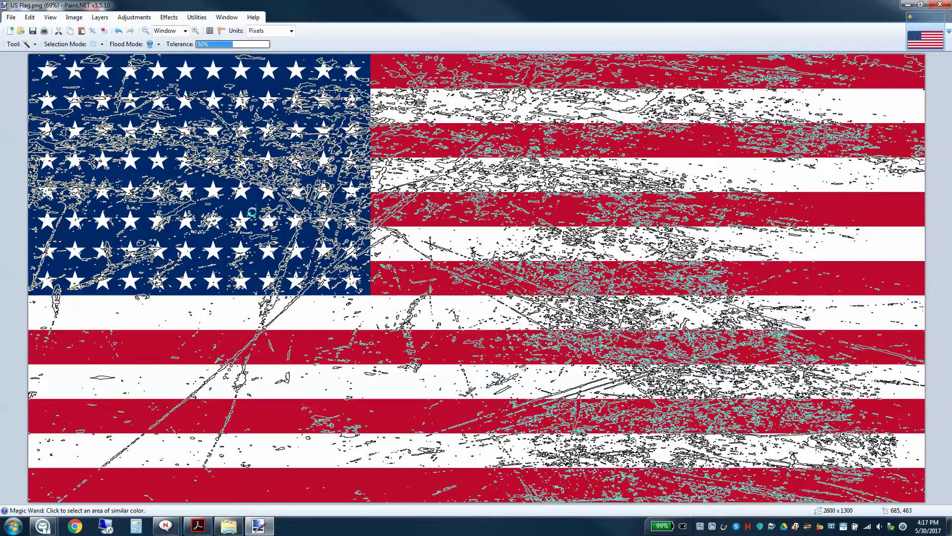
key("Delete")
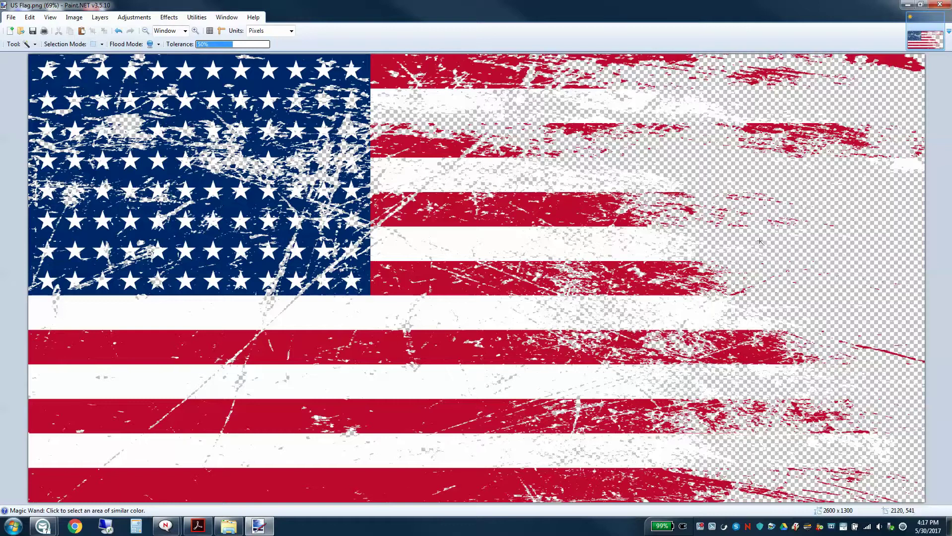
Save the flag as 32-bit PNG 'US Flag Distressed.png' on the desktop, then close Paint.NET
left_click(12, 18)
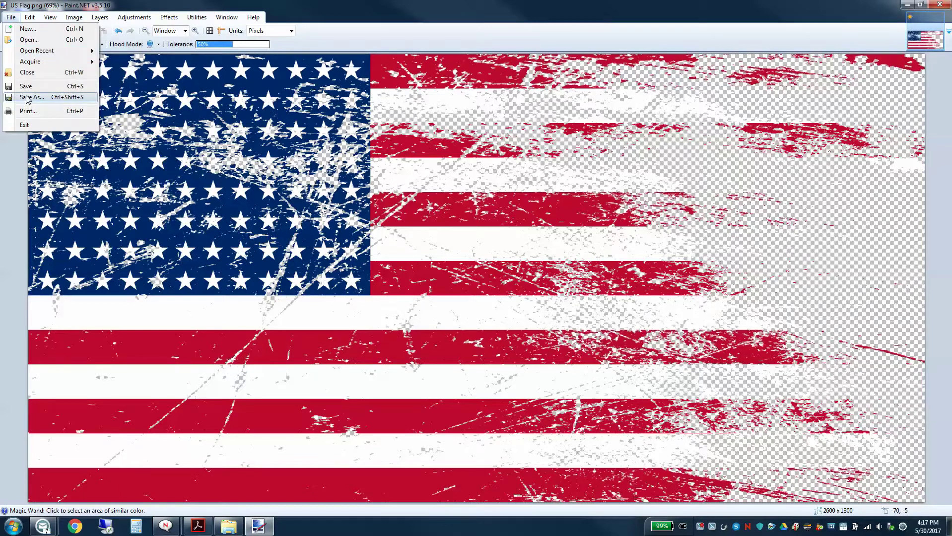
left_click(27, 97)
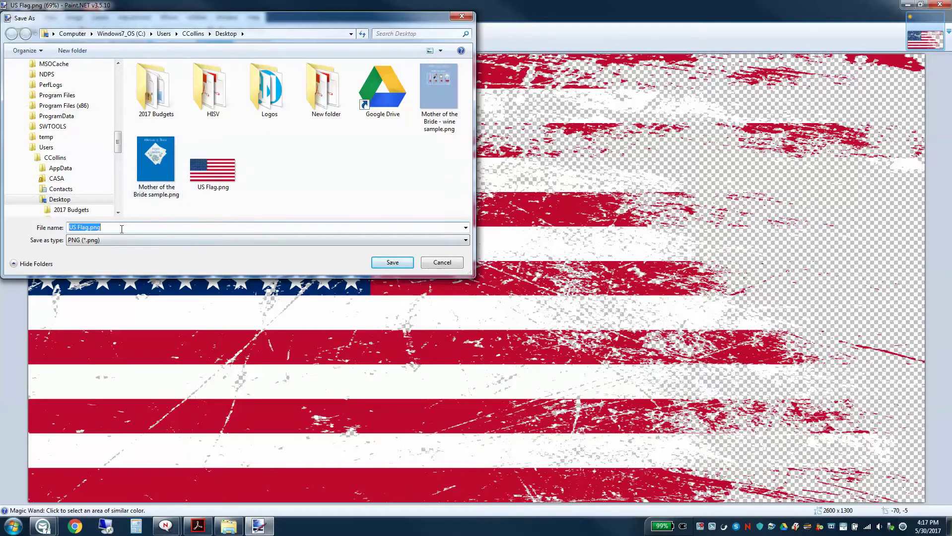
left_click(88, 228)
type("Distressed")
left_click(132, 240)
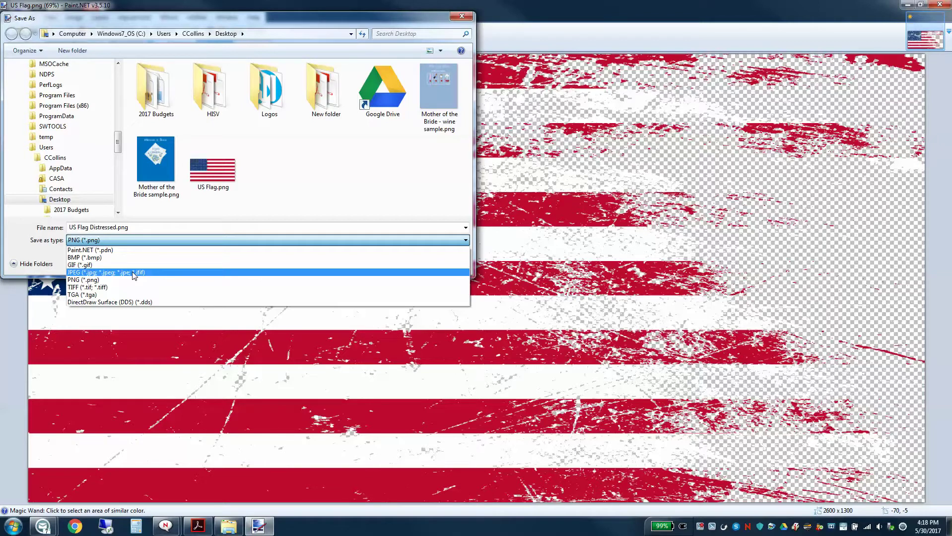
left_click(83, 285)
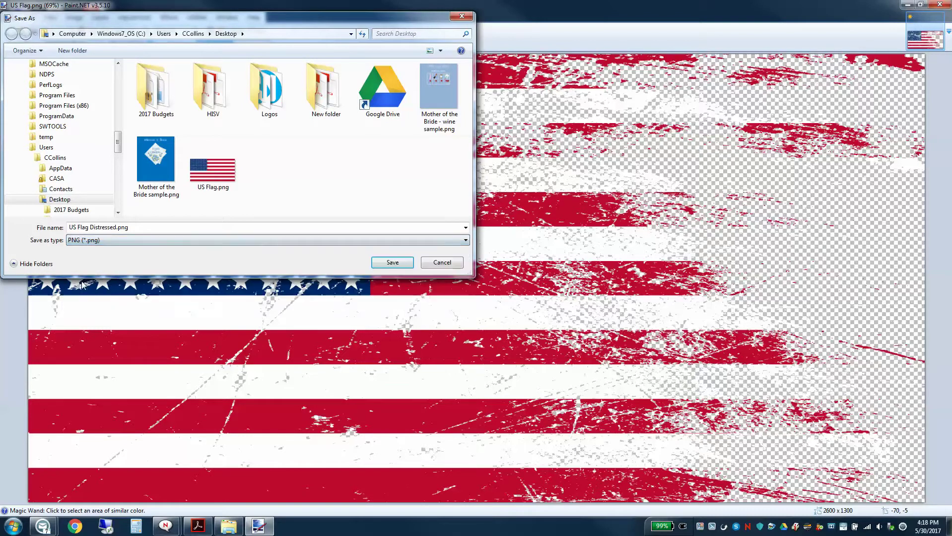
left_click(392, 263)
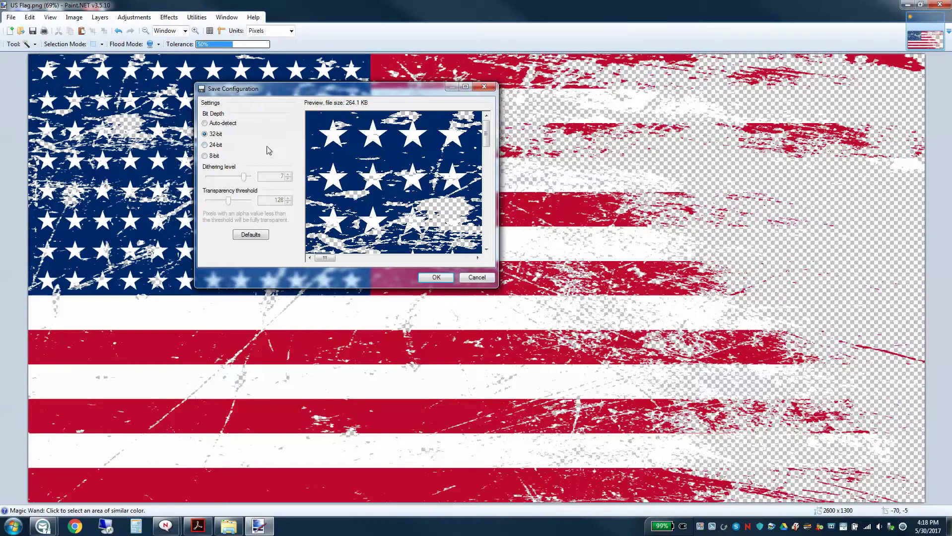
left_click(431, 281)
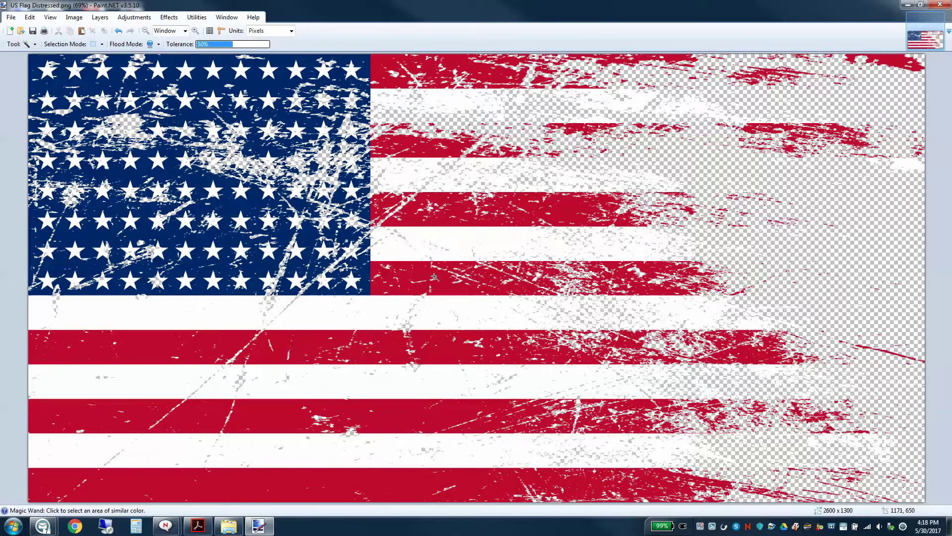
left_click(949, 4)
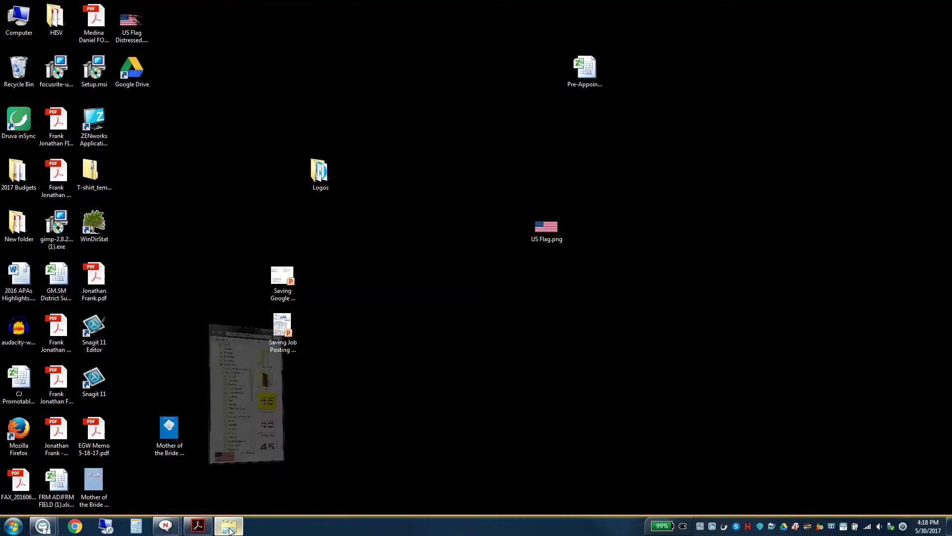
Open Tshirt Template.pub from the Amazon Merch folder in Publisher
left_click(240, 496)
left_click(263, 41)
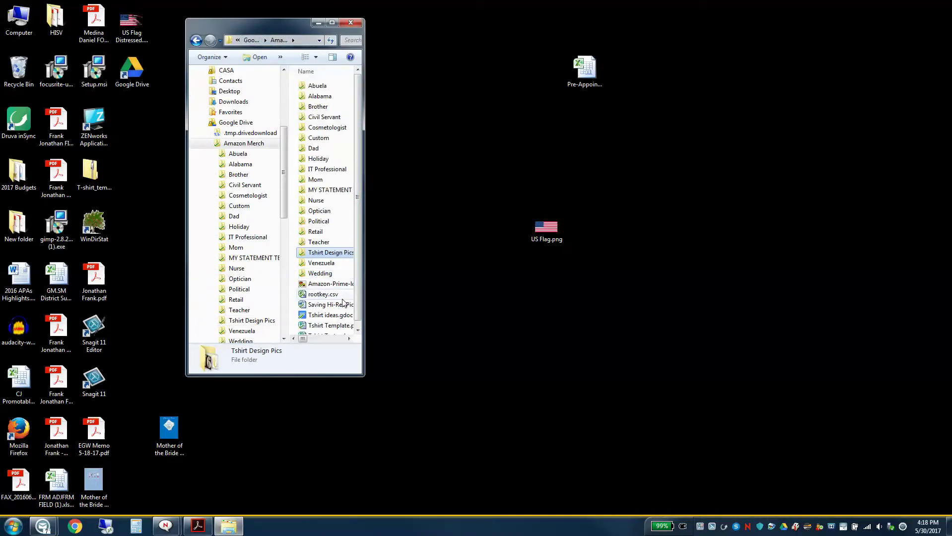
left_click(341, 326)
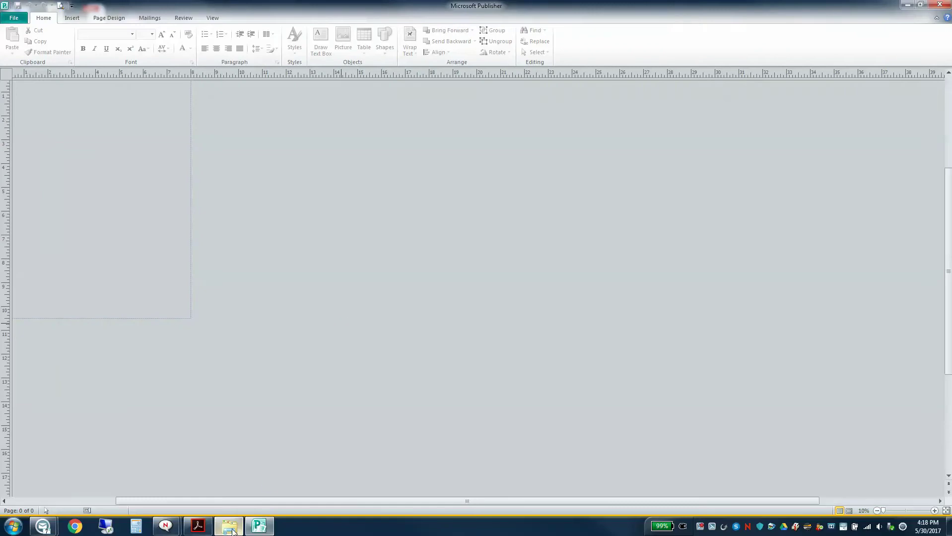
left_click(229, 525)
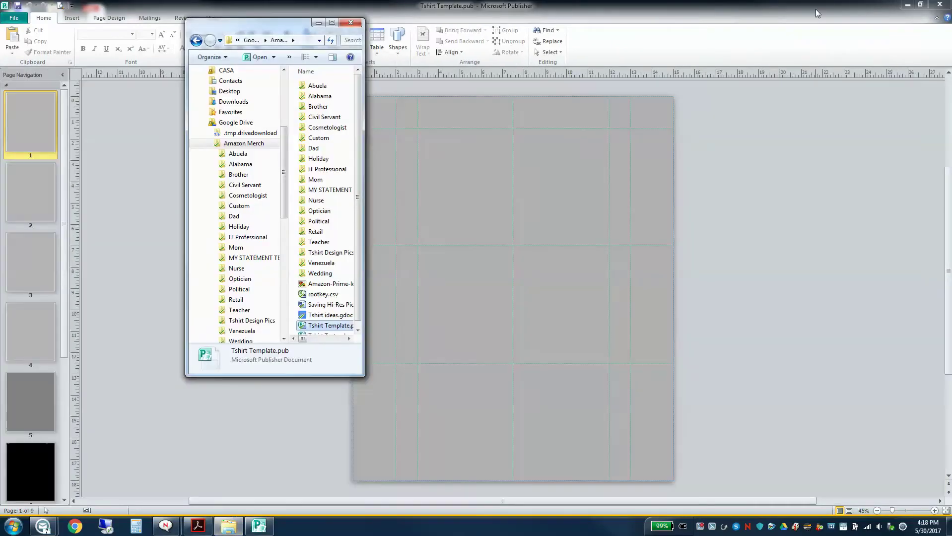
Drag US Flag Distressed.png from the desktop onto page 1, centred horizontally near the top
left_click_drag(815, 8, 747, 41)
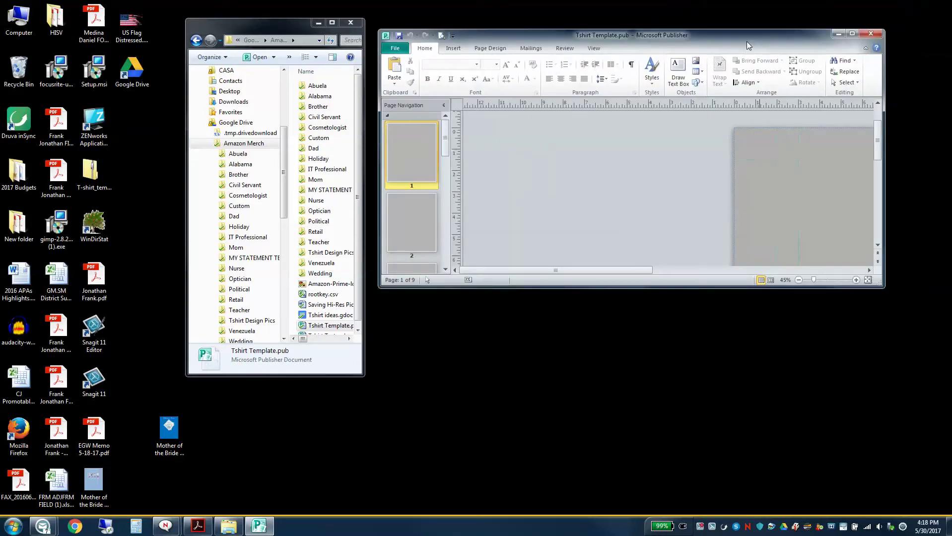
left_click(342, 25)
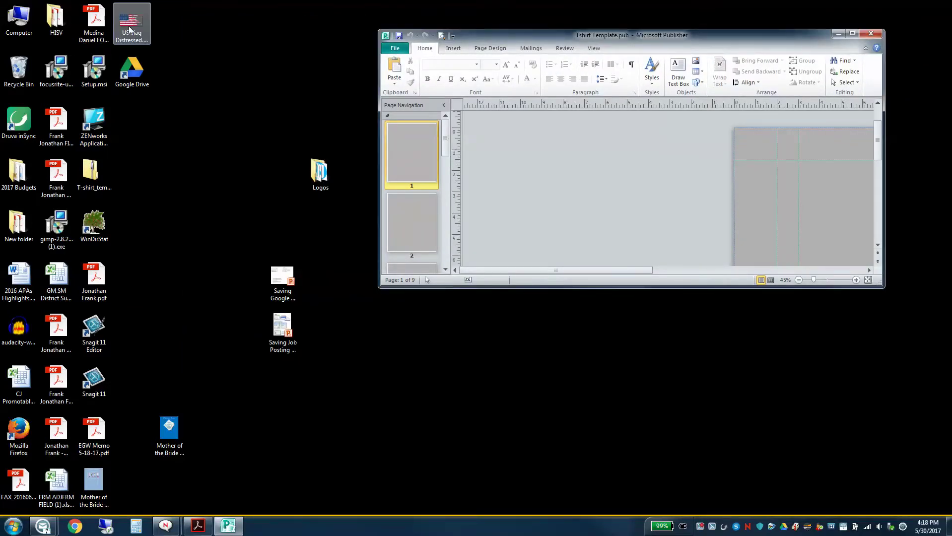
left_click_drag(131, 29, 475, 130)
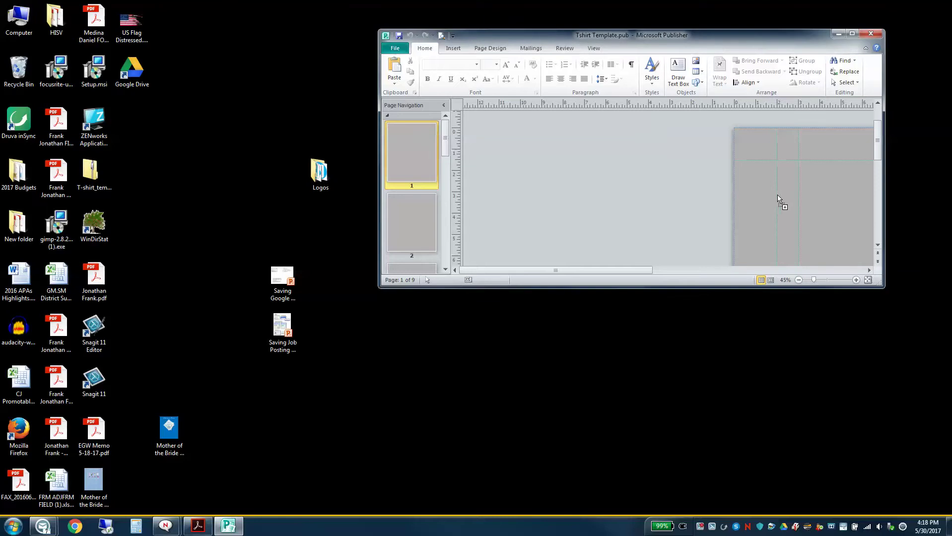
left_click(852, 33)
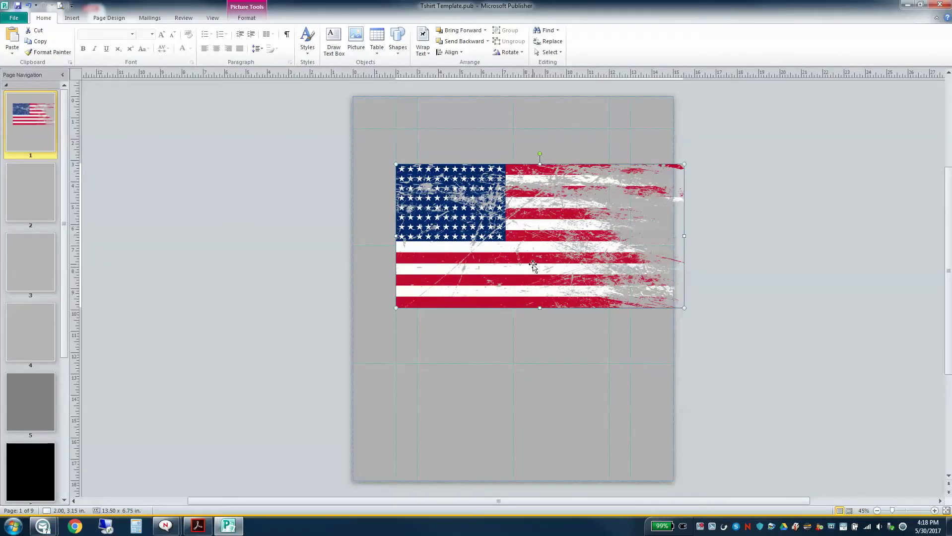
left_click_drag(530, 267, 503, 262)
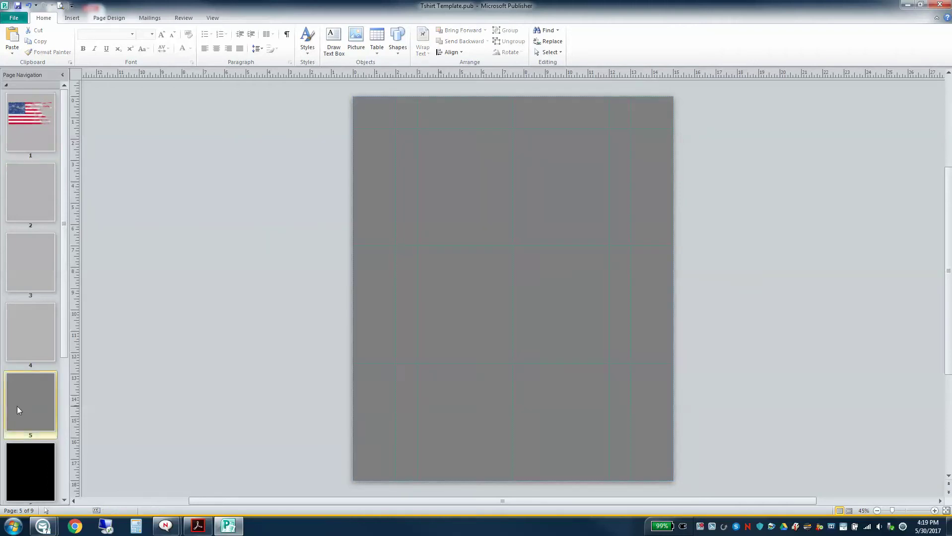
Paste the distressed flag onto gray page 5, black page 6 and purple page 7
key("ctrl+v")
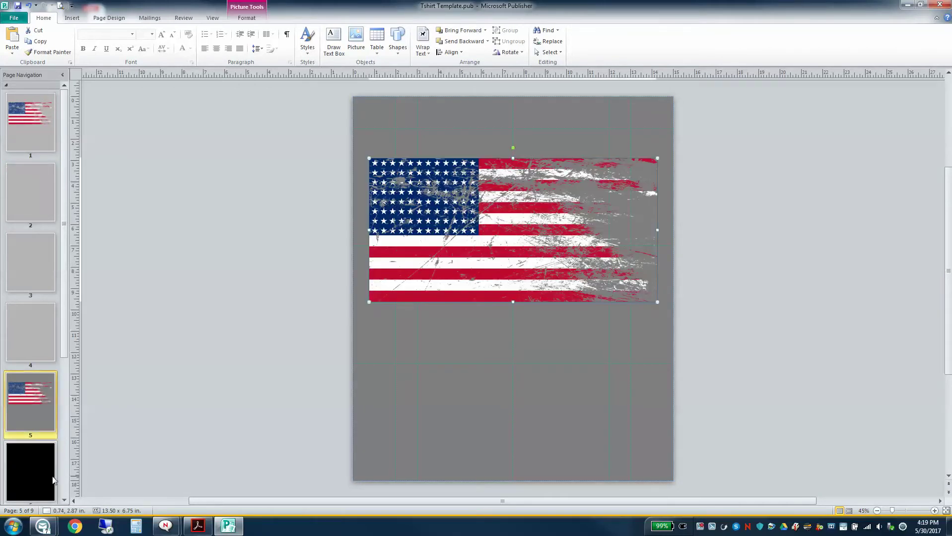
left_click(41, 471)
key("ctrl+v")
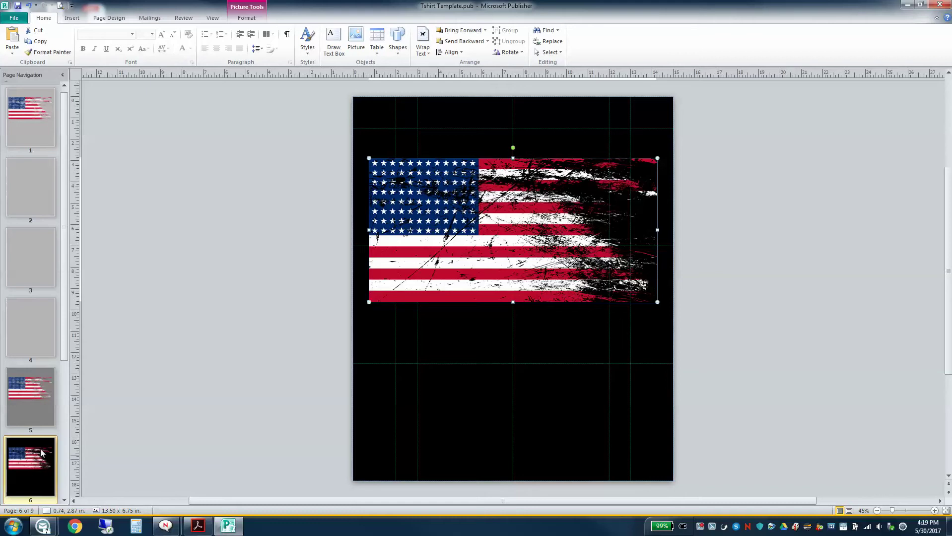
scroll(41, 452, "down", 2)
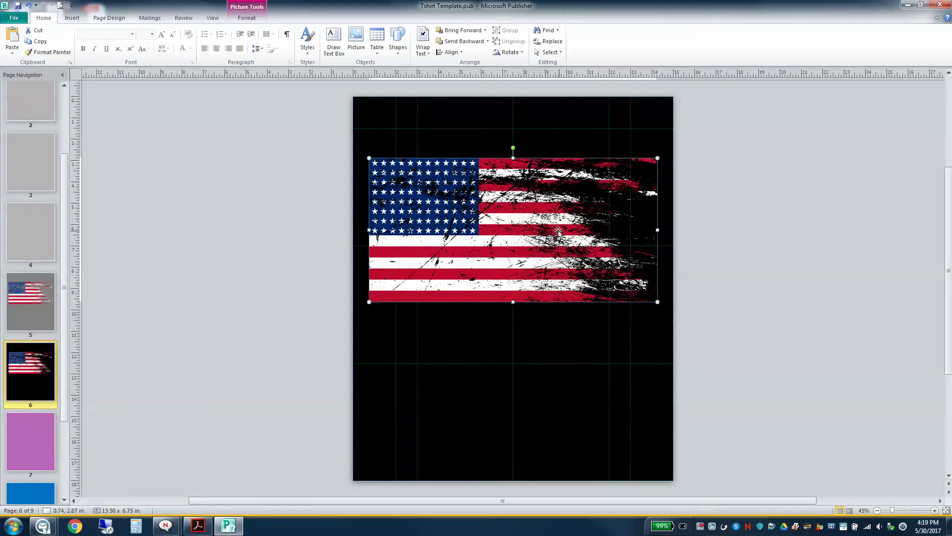
left_click(41, 431)
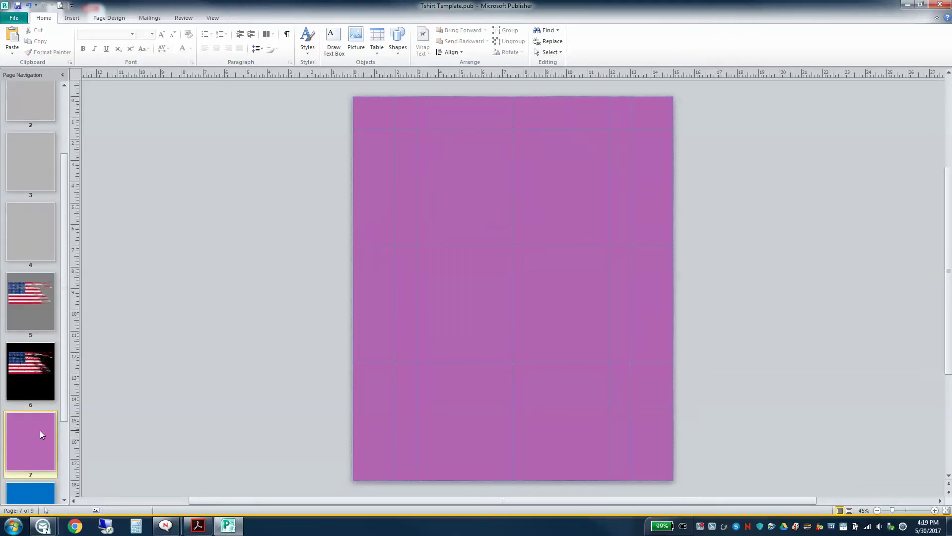
key("ctrl+v")
Paste the distressed flag onto blue page 8 and red page 9
scroll(19, 427, "down", 1)
left_click(24, 444)
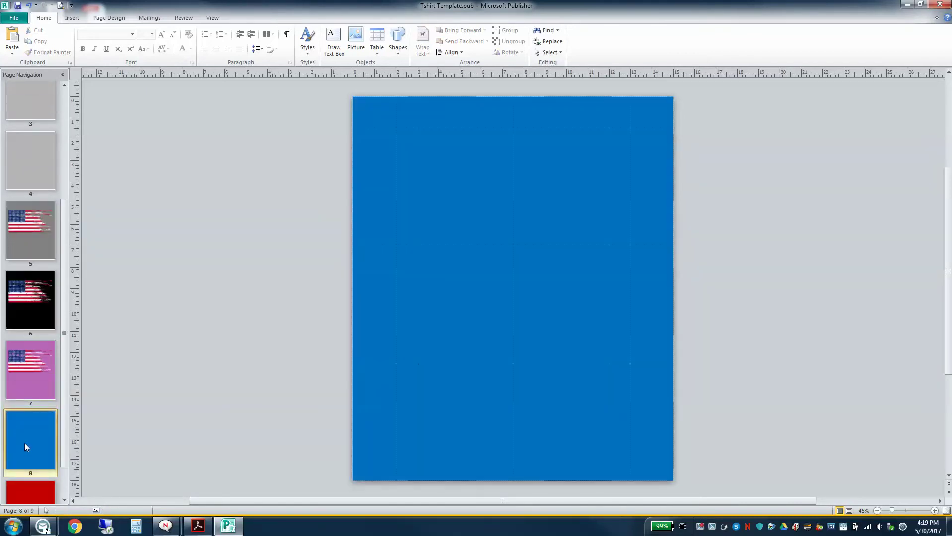
key("ctrl+v")
scroll(25, 440, "down", 1)
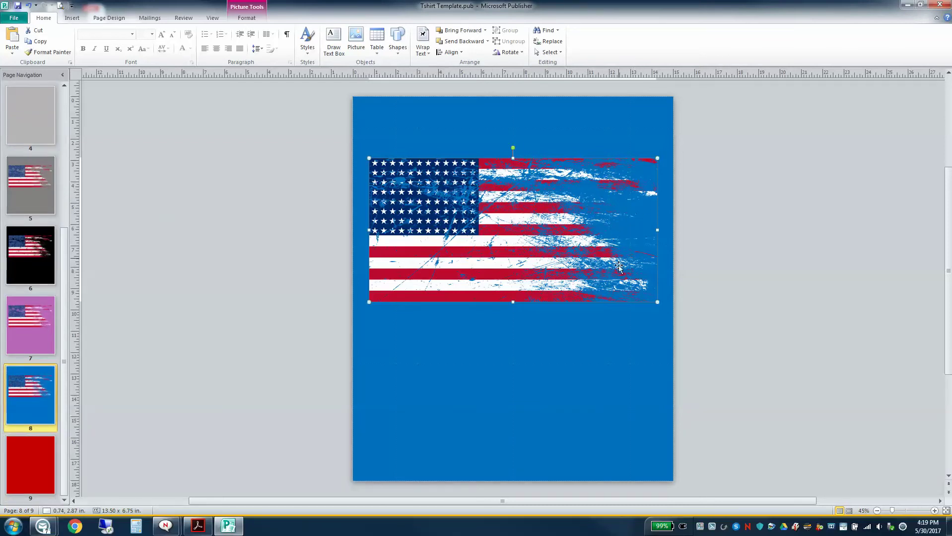
left_click(27, 464)
key("ctrl+v")
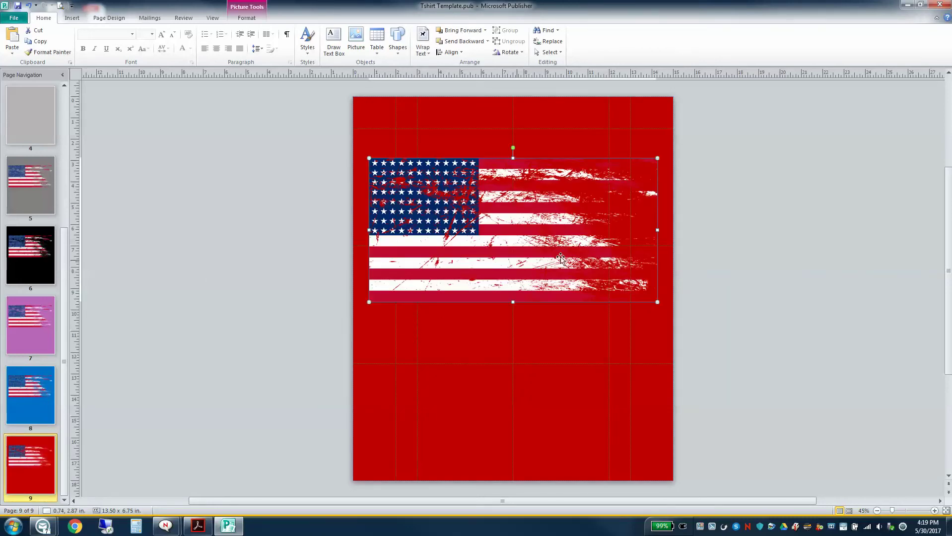
scroll(54, 277, "up", 2)
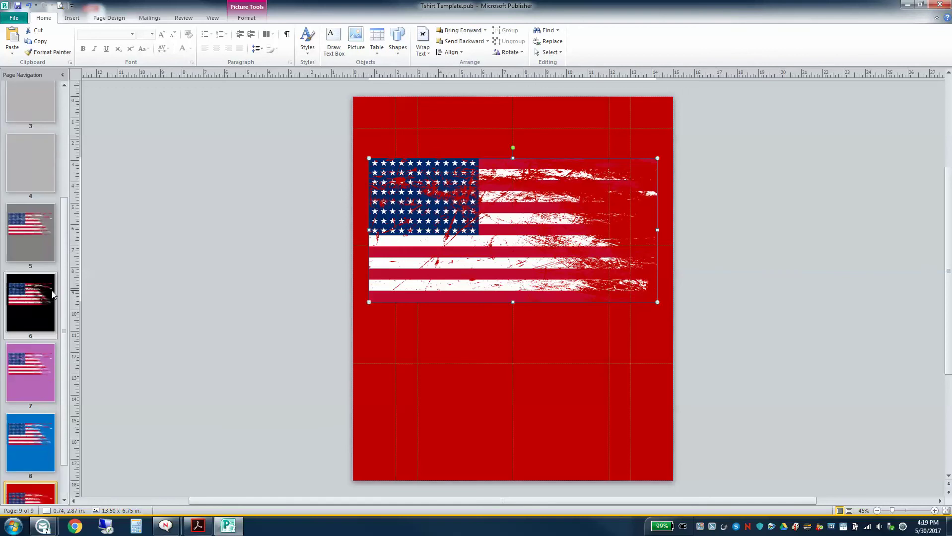
scroll(54, 278, "up", 1)
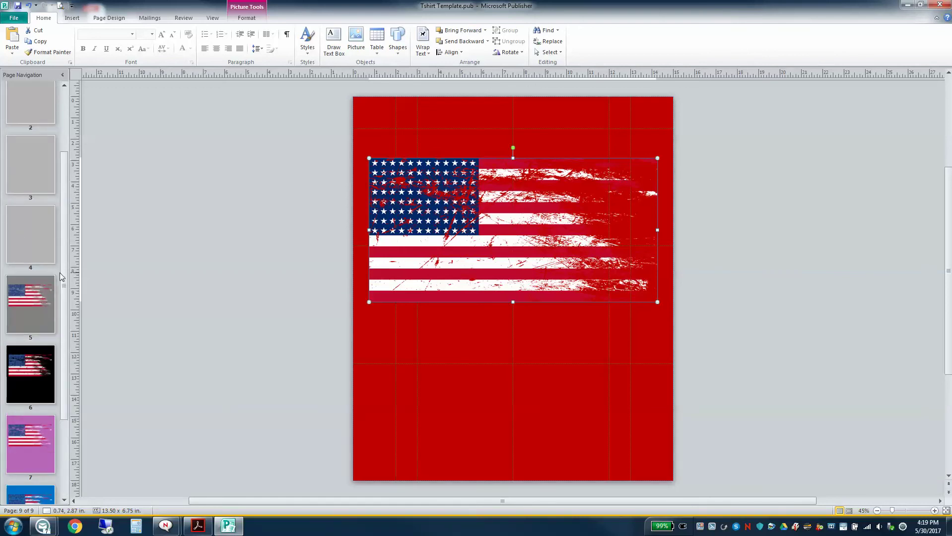